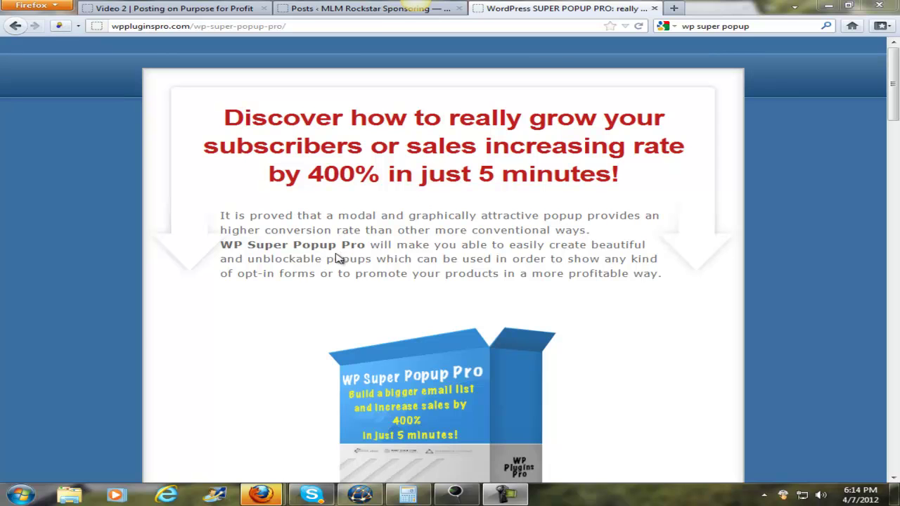
- Read down the WP Super Popup Pro sales page, highlight its $39.95 price, and switch to RockMelt
{"action": "scroll", "coordinate": [337, 259], "scroll_direction": "down", "scroll_amount": 5}
{"action": "scroll", "coordinate": [331, 255], "scroll_direction": "down", "scroll_amount": 5}
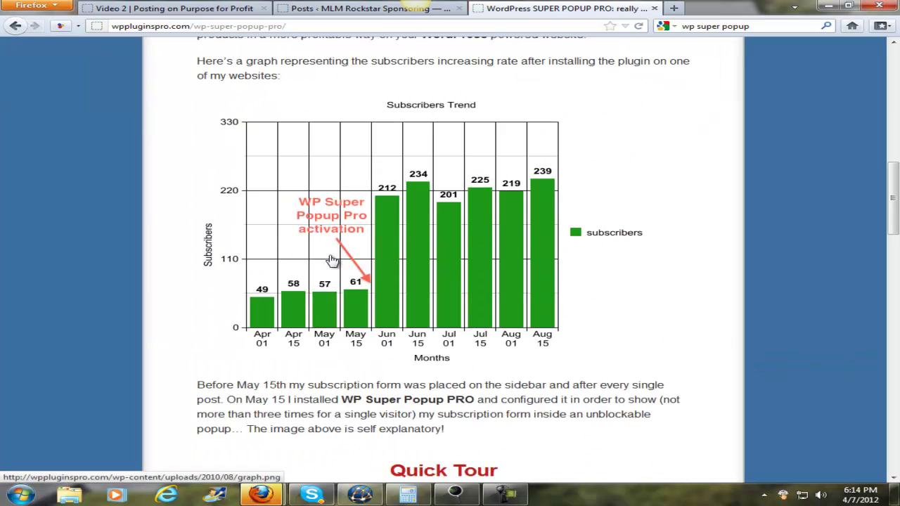
{"action": "scroll", "coordinate": [332, 260], "scroll_direction": "down", "scroll_amount": 4}
{"action": "scroll", "coordinate": [331, 258], "scroll_direction": "up", "scroll_amount": 3}
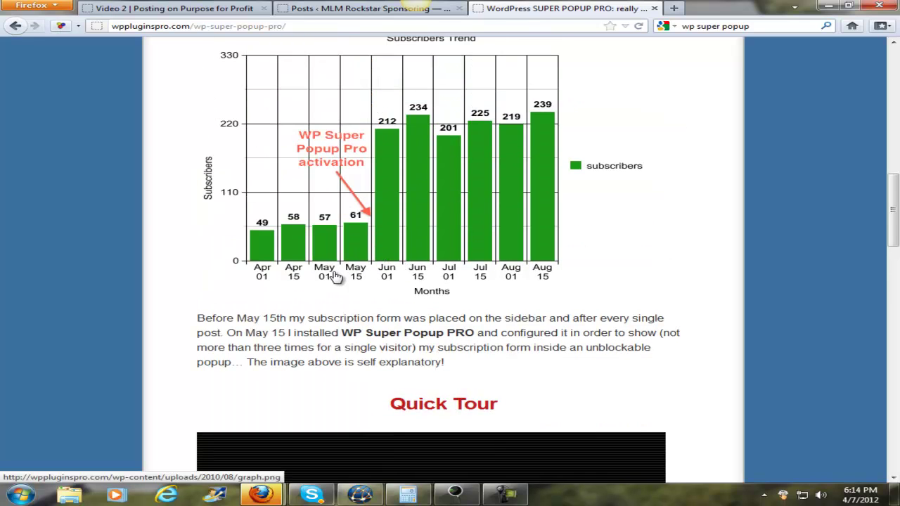
{"action": "scroll", "coordinate": [376, 237], "scroll_direction": "down", "scroll_amount": 8}
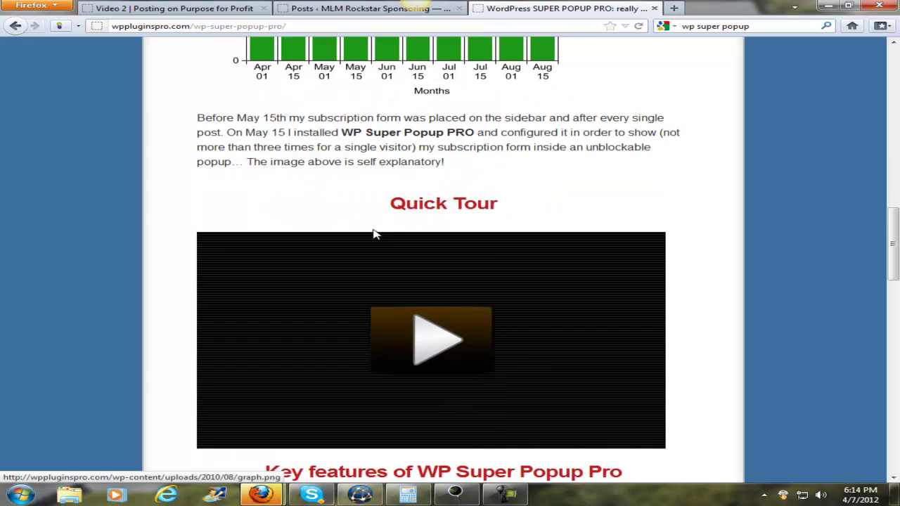
{"action": "scroll", "coordinate": [378, 298], "scroll_direction": "down", "scroll_amount": 10}
{"action": "scroll", "coordinate": [458, 187], "scroll_direction": "up", "scroll_amount": 3}
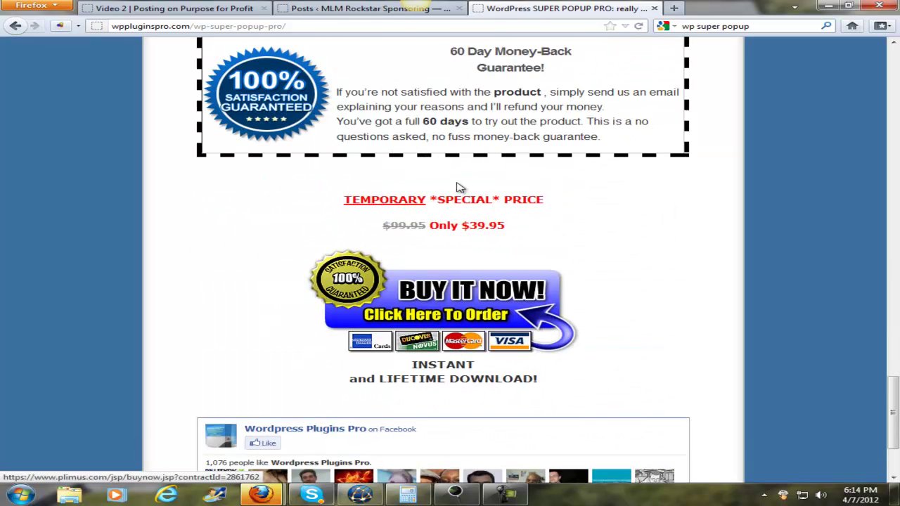
{"action": "left_click_drag", "start_coordinate": [509, 232], "coordinate": [447, 226]}
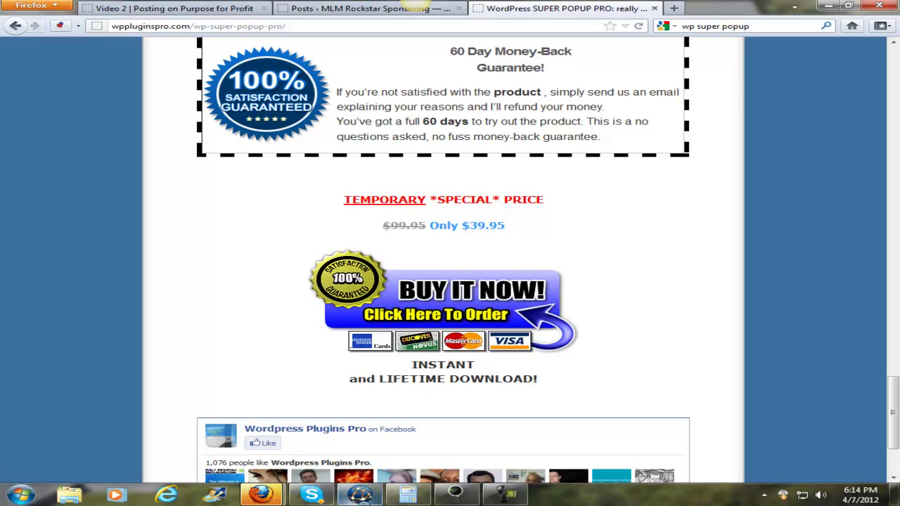
{"action": "left_click", "coordinate": [359, 494]}
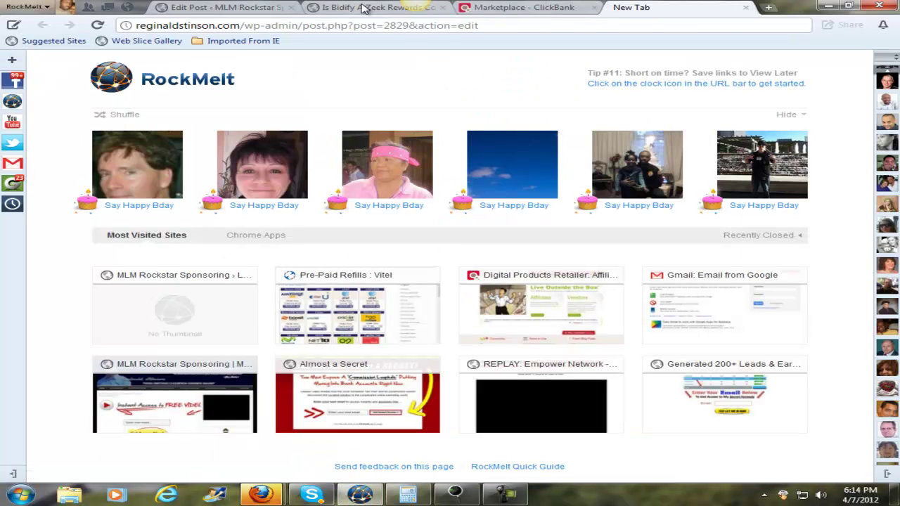
- Close the Bidify post preview tab, glance at the Firefox sales page, and return to the post editor
{"action": "left_click", "coordinate": [394, 10]}
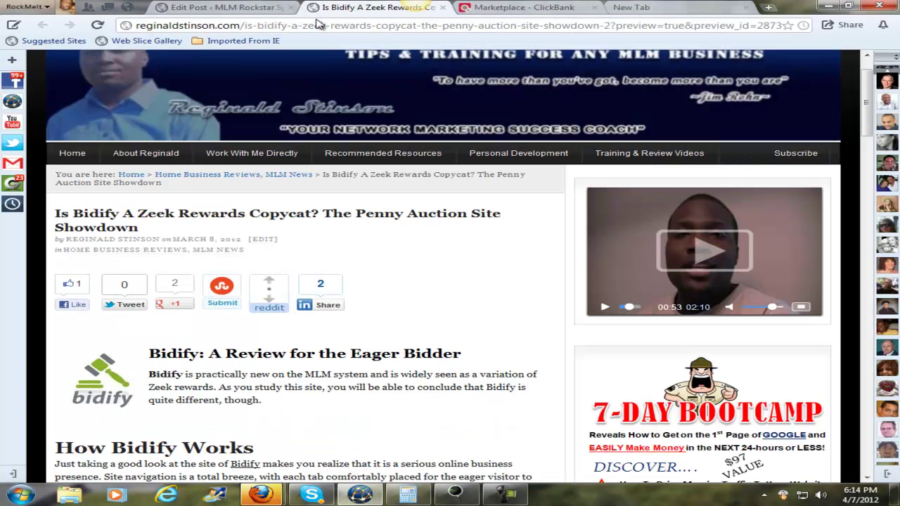
{"action": "left_click", "coordinate": [229, 10]}
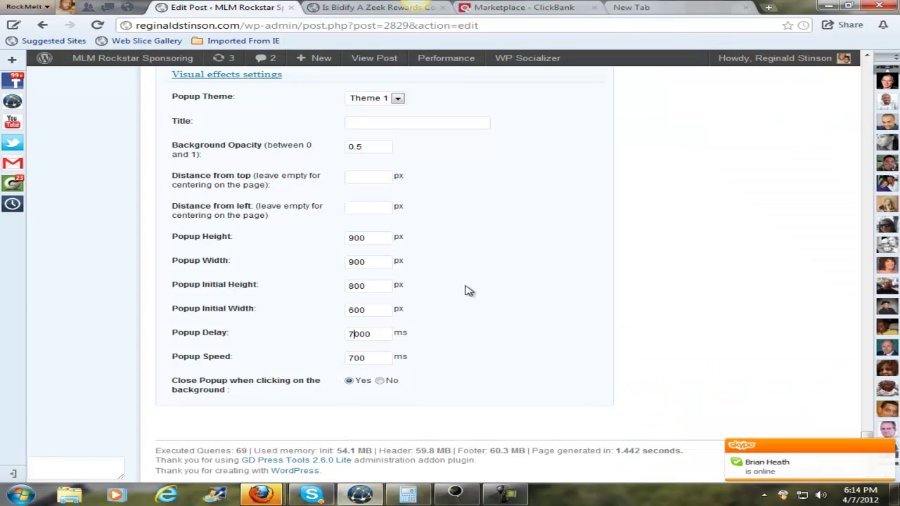
{"action": "left_click", "coordinate": [442, 8]}
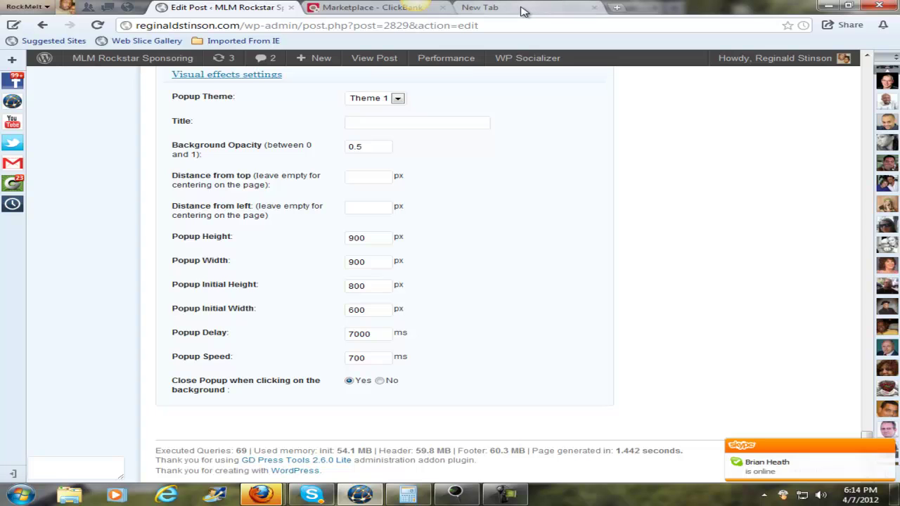
{"action": "mouse_move", "coordinate": [261, 495]}
{"action": "left_click", "coordinate": [194, 448]}
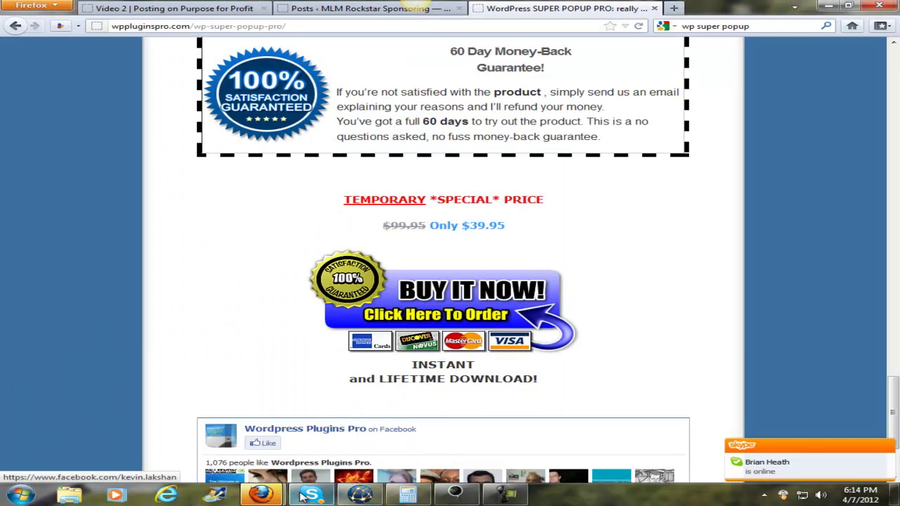
{"action": "left_click", "coordinate": [360, 494]}
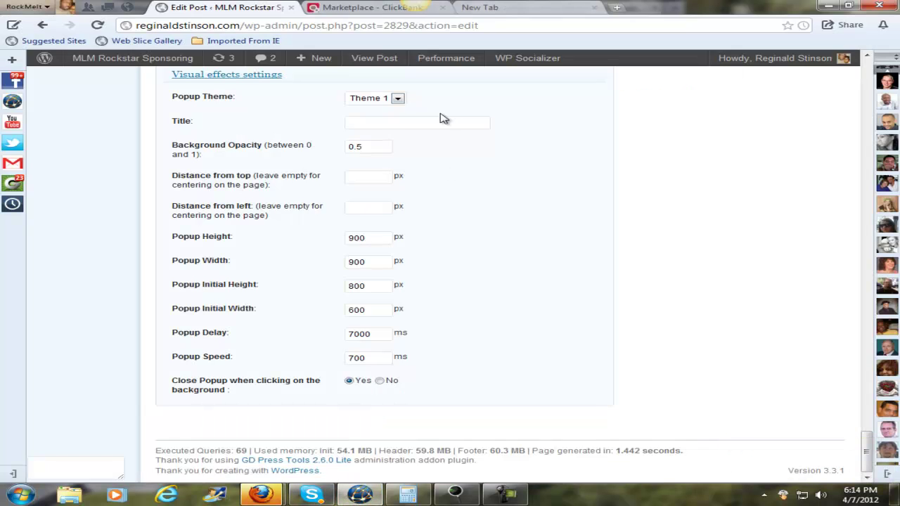
{"action": "scroll", "coordinate": [623, 200], "scroll_direction": "up", "scroll_amount": 10}
{"action": "scroll", "coordinate": [623, 199], "scroll_direction": "up", "scroll_amount": 10}
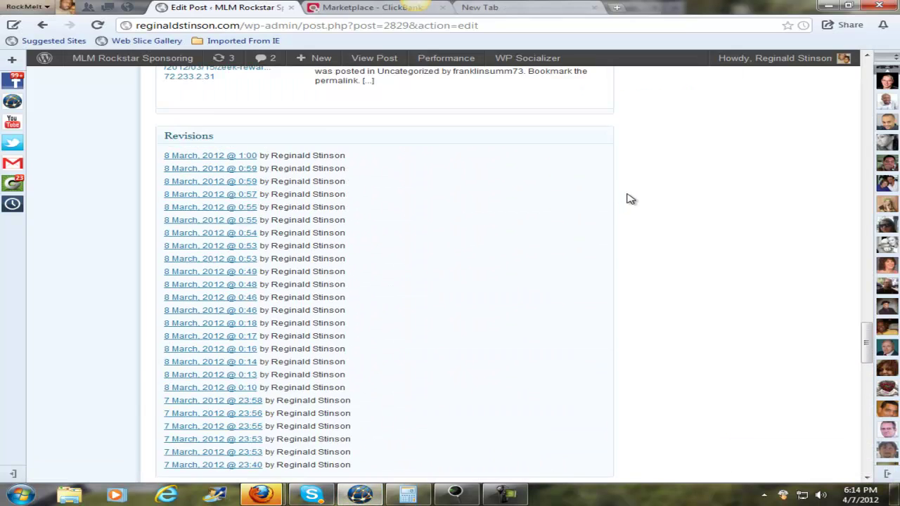
{"action": "scroll", "coordinate": [631, 199], "scroll_direction": "down", "scroll_amount": 15}
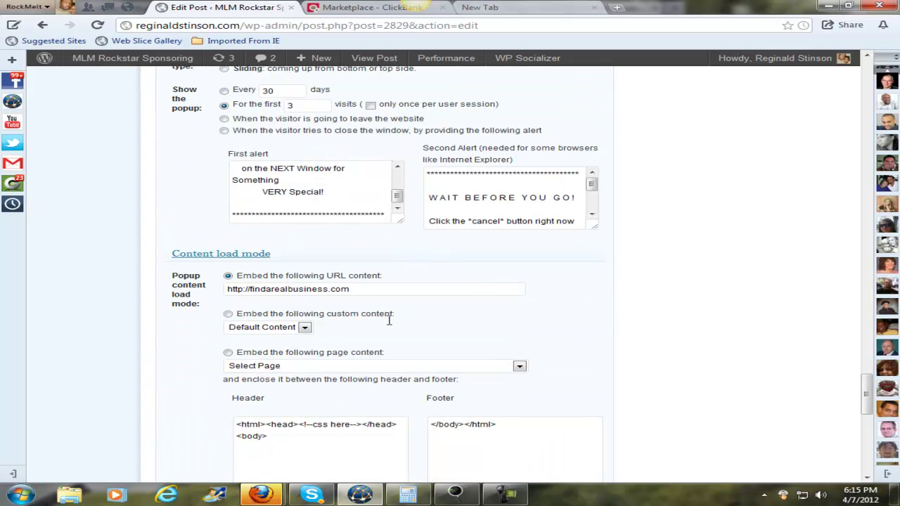
{"action": "scroll", "coordinate": [422, 296], "scroll_direction": "up", "scroll_amount": 8}
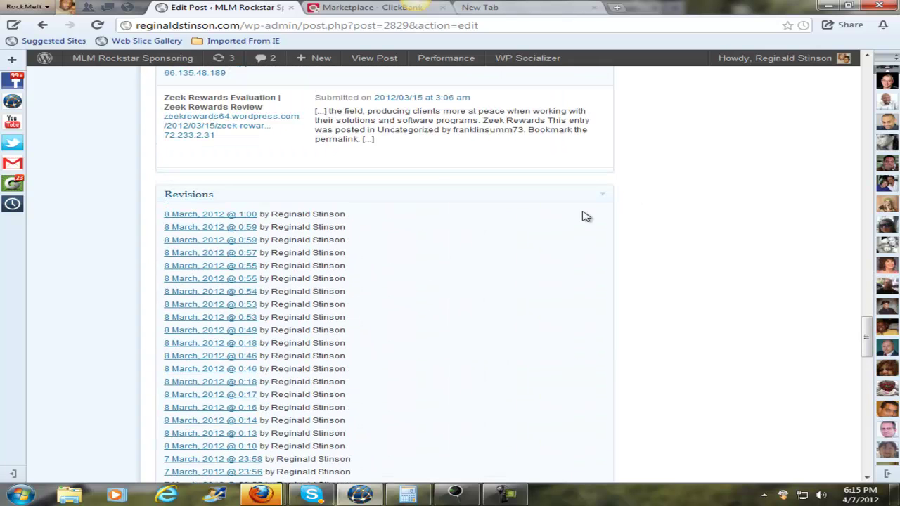
{"action": "scroll", "coordinate": [513, 215], "scroll_direction": "up", "scroll_amount": 3}
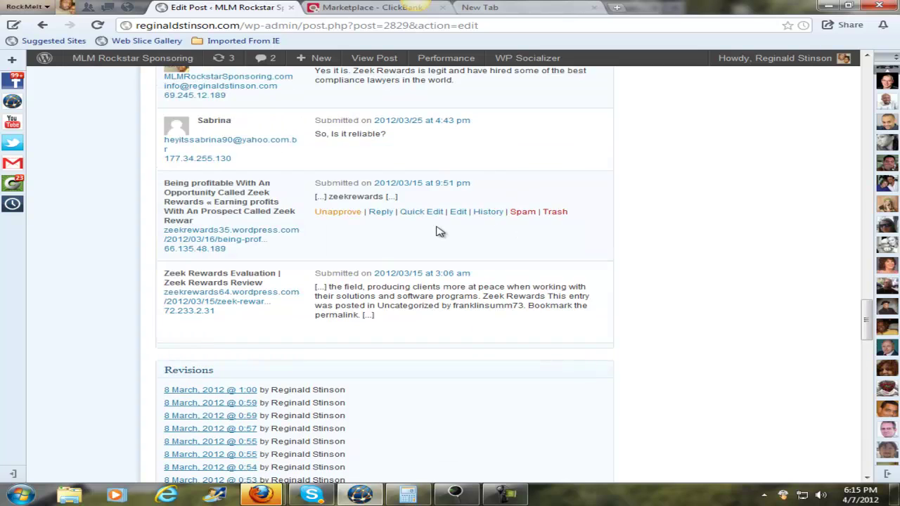
{"action": "scroll", "coordinate": [438, 232], "scroll_direction": "up", "scroll_amount": 10}
{"action": "scroll", "coordinate": [506, 284], "scroll_direction": "up", "scroll_amount": 15}
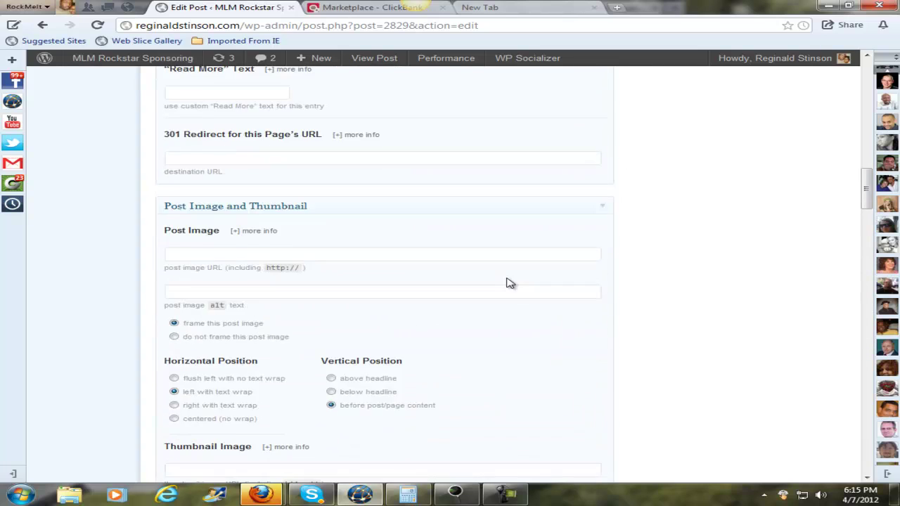
{"action": "scroll", "coordinate": [491, 281], "scroll_direction": "up", "scroll_amount": 4}
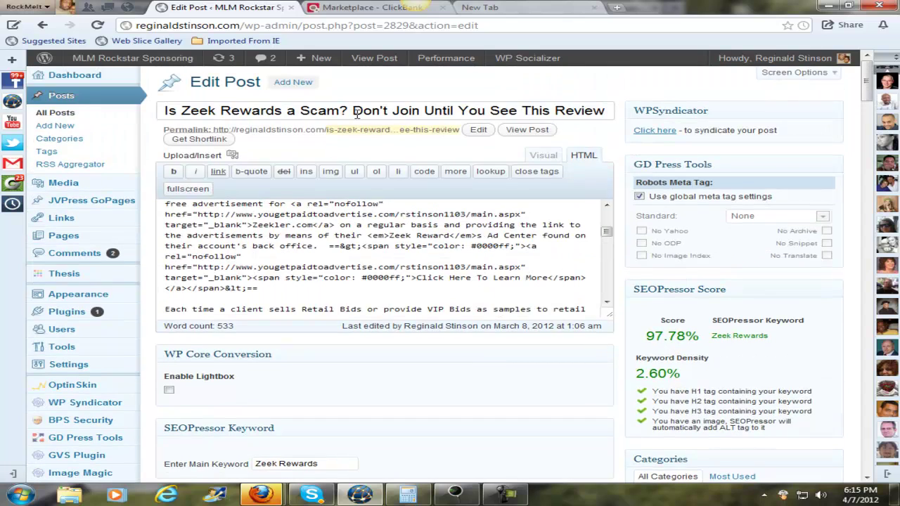
{"action": "left_click_drag", "start_coordinate": [342, 111], "coordinate": [163, 111]}
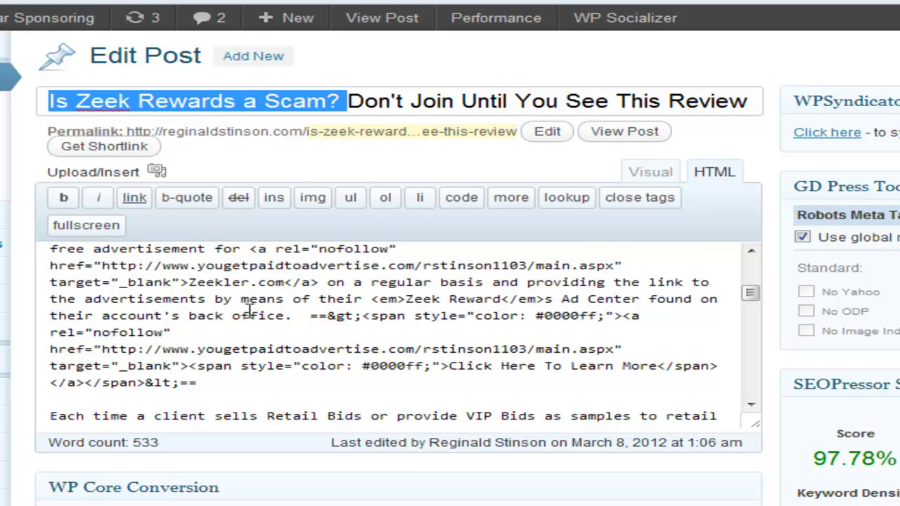
{"action": "scroll", "coordinate": [249, 310], "scroll_direction": "down", "scroll_amount": 10}
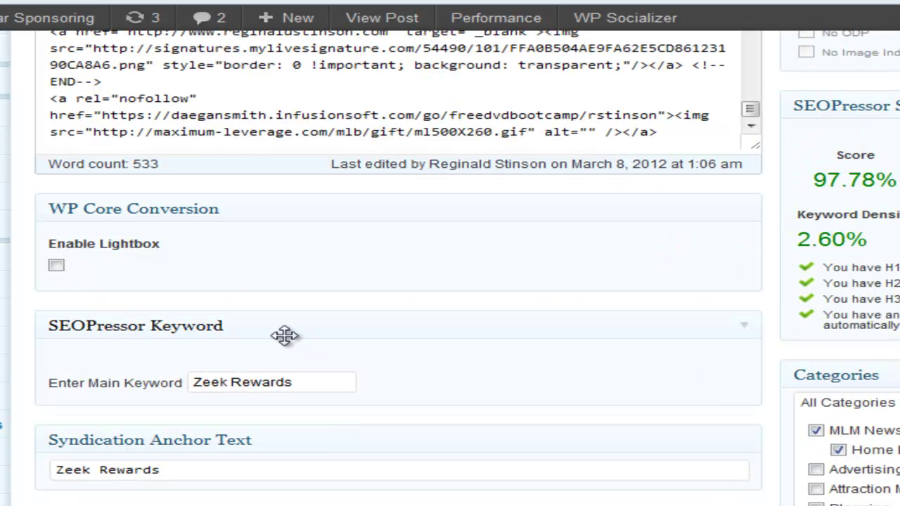
{"action": "scroll", "coordinate": [285, 336], "scroll_direction": "down", "scroll_amount": 5}
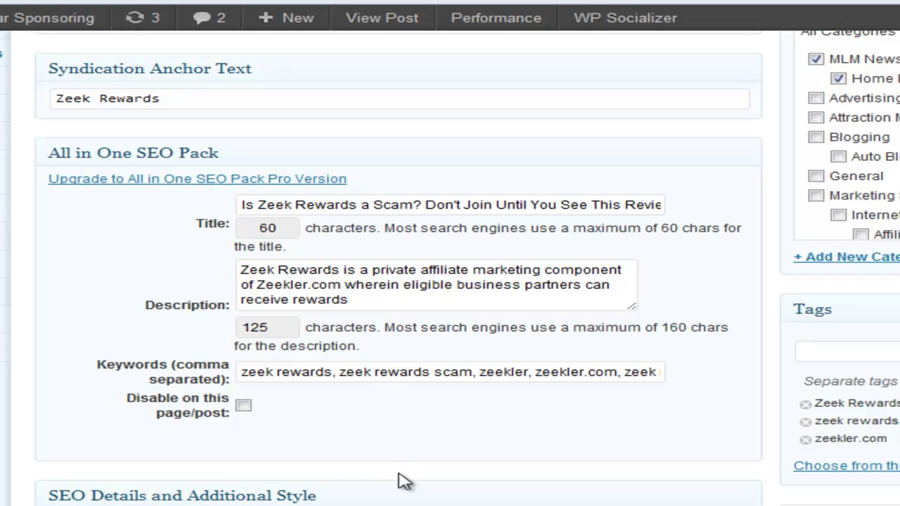
{"action": "scroll", "coordinate": [401, 478], "scroll_direction": "down", "scroll_amount": 3}
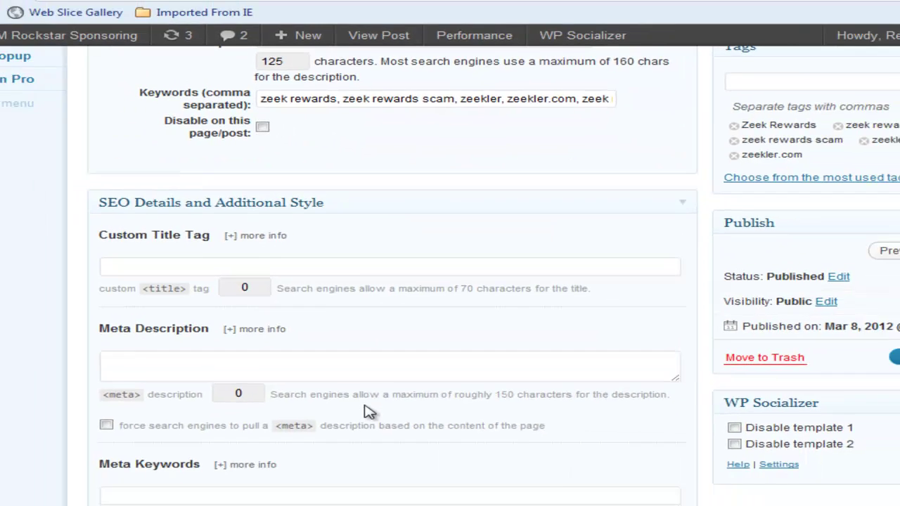
- Scroll through the Edit Post page, then accept the Windows 7 Basic colour scheme prompt
{"action": "scroll", "coordinate": [369, 411], "scroll_direction": "down", "scroll_amount": 4}
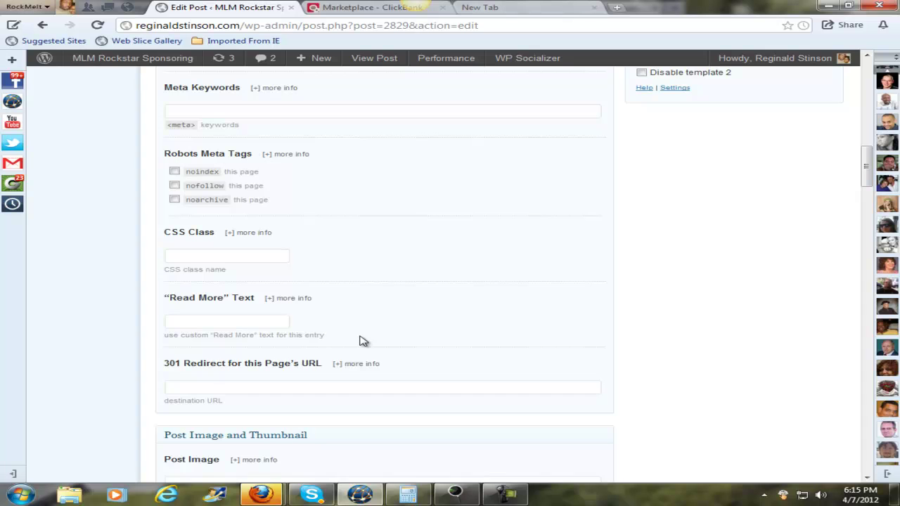
{"action": "scroll", "coordinate": [363, 341], "scroll_direction": "down", "scroll_amount": 3}
{"action": "scroll", "coordinate": [360, 341], "scroll_direction": "down", "scroll_amount": 3}
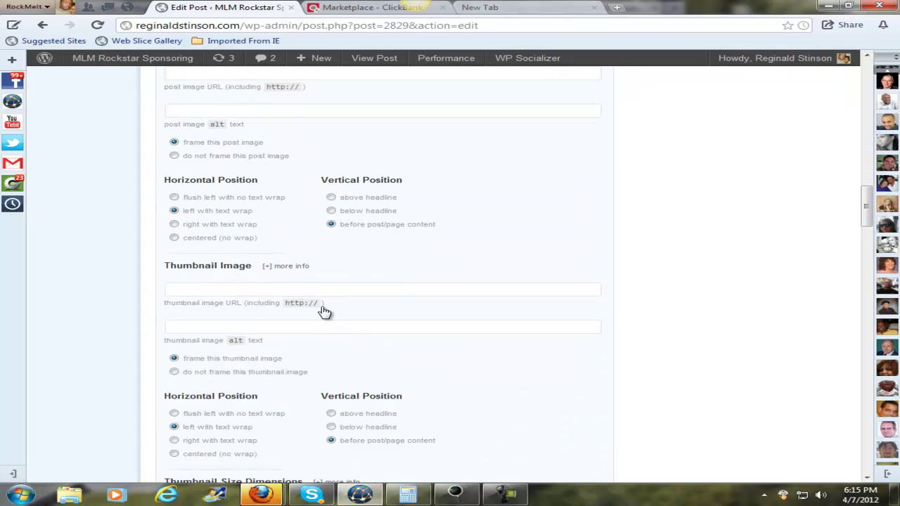
{"action": "scroll", "coordinate": [326, 241], "scroll_direction": "up", "scroll_amount": 8}
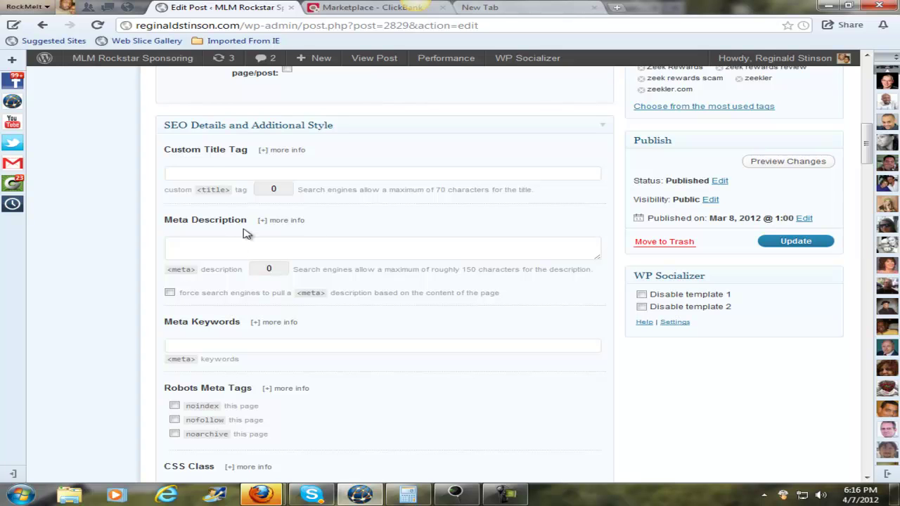
{"action": "scroll", "coordinate": [273, 251], "scroll_direction": "down", "scroll_amount": 7}
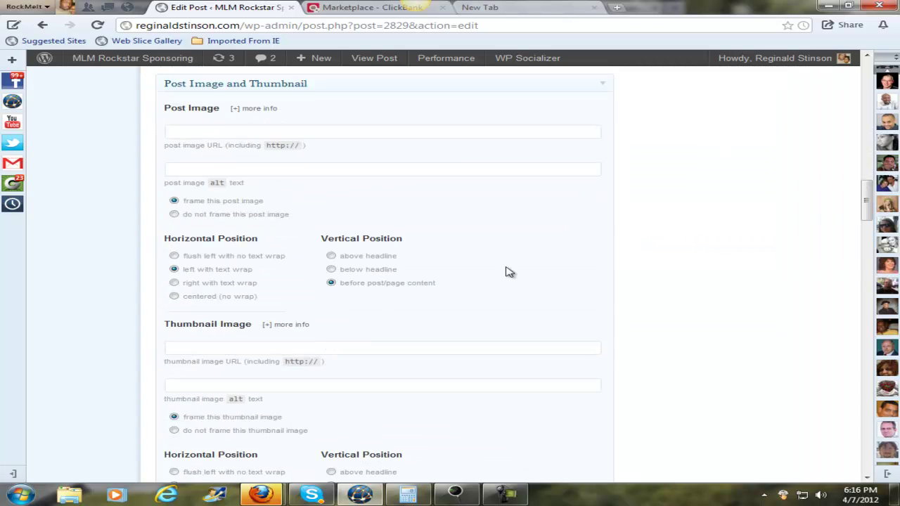
{"action": "scroll", "coordinate": [509, 273], "scroll_direction": "up", "scroll_amount": 12}
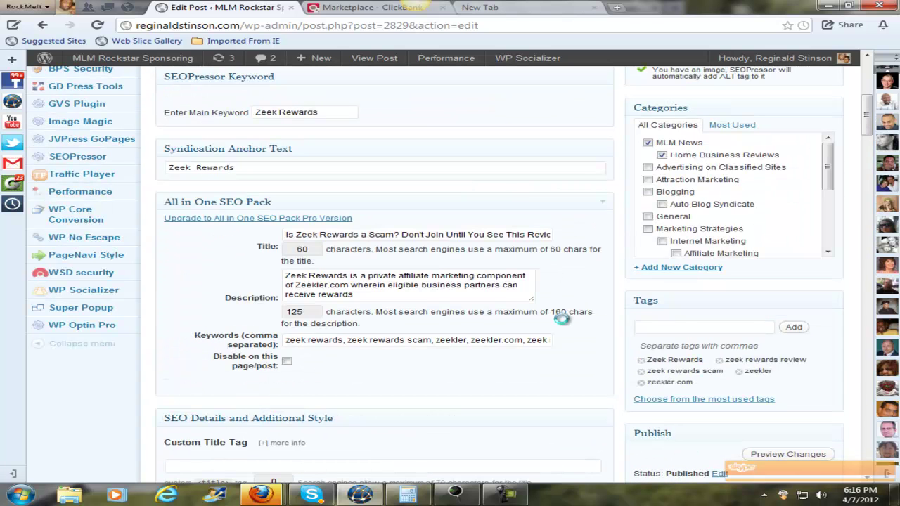
{"action": "left_click", "coordinate": [505, 215]}
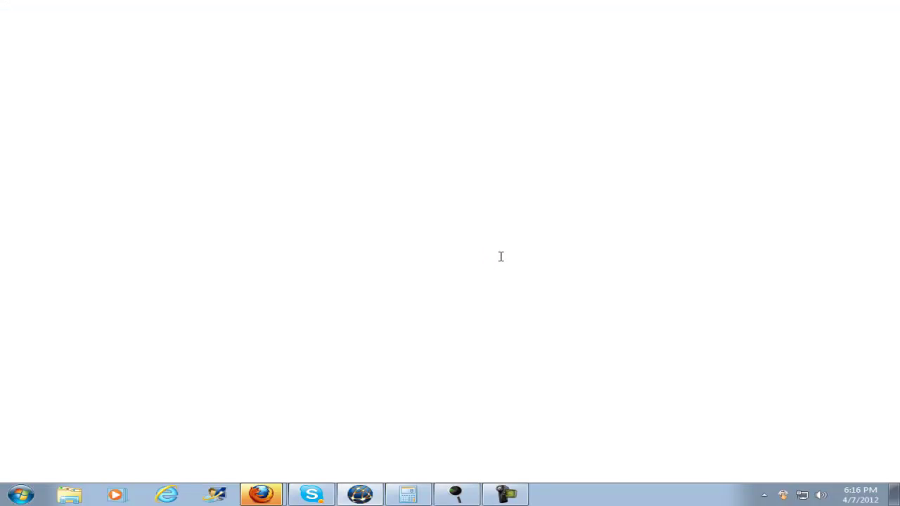
- Scroll the Edit Post page down past the SEO Pack to the SEO Details and Publish boxes
{"action": "scroll", "coordinate": [621, 246], "scroll_direction": "down", "scroll_amount": 15}
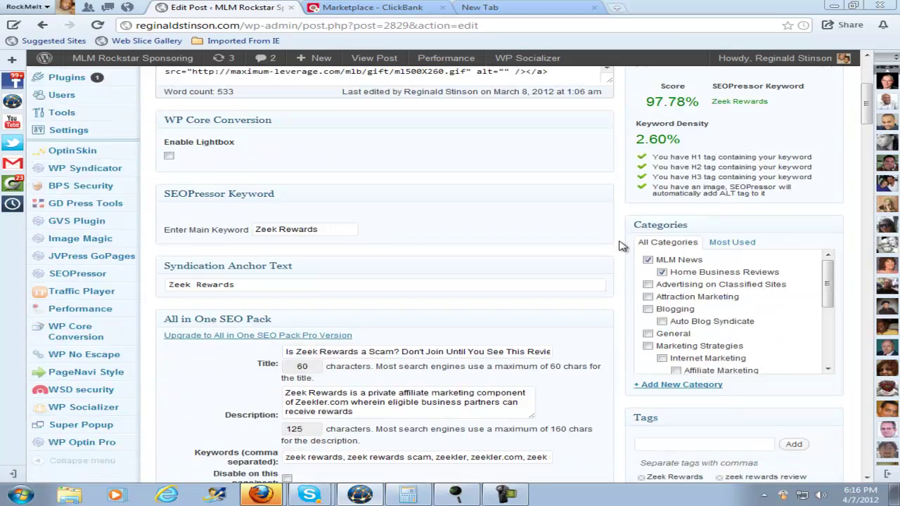
{"action": "scroll", "coordinate": [336, 331], "scroll_direction": "up", "scroll_amount": 10}
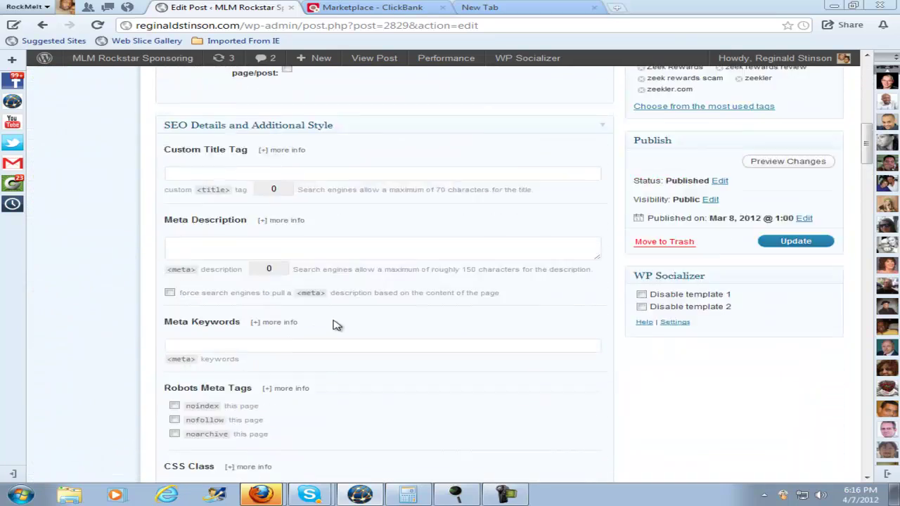
{"action": "mouse_move", "coordinate": [92, 388]}
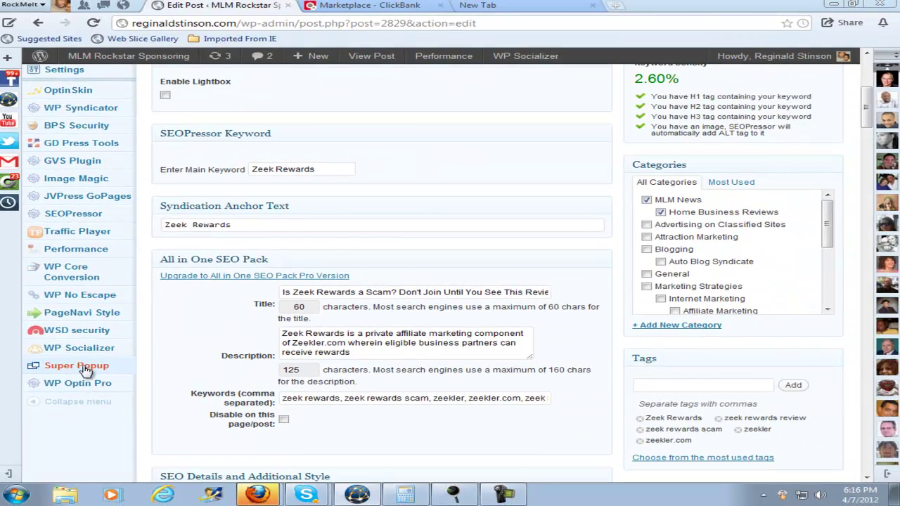
{"action": "scroll", "coordinate": [327, 245], "scroll_direction": "down", "scroll_amount": 1}
{"action": "scroll", "coordinate": [327, 245], "scroll_direction": "down", "scroll_amount": 4}
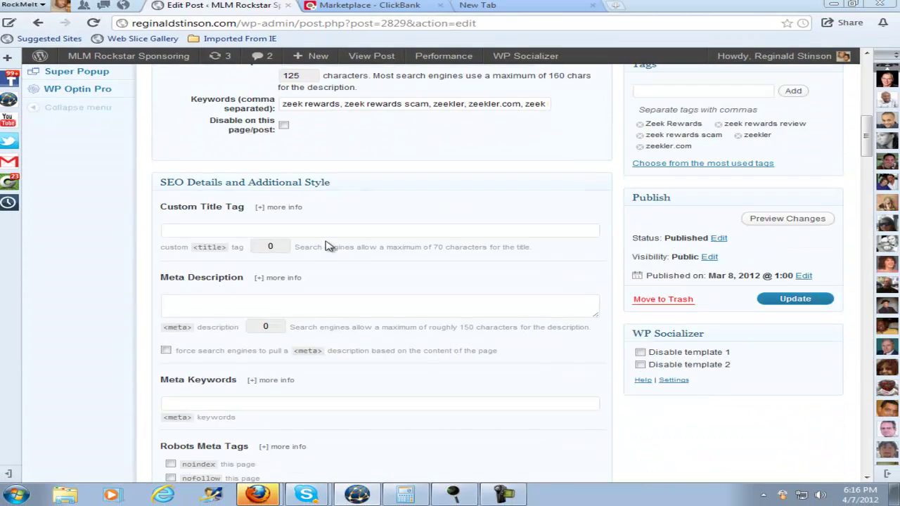
- Load the reginaldstinson.com home page in the new tab by removing the admin path from the URL
{"action": "left_click", "coordinate": [548, 8]}
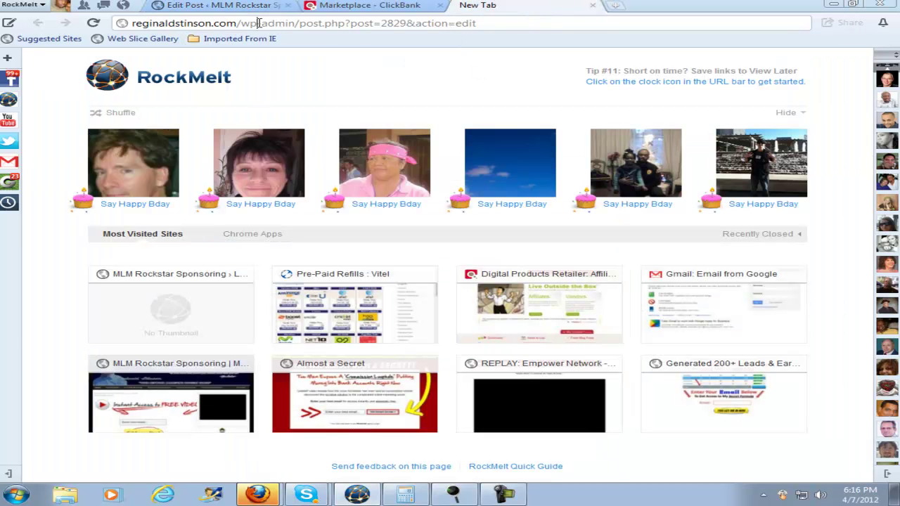
{"action": "left_click_drag", "start_coordinate": [242, 24], "coordinate": [647, 27]}
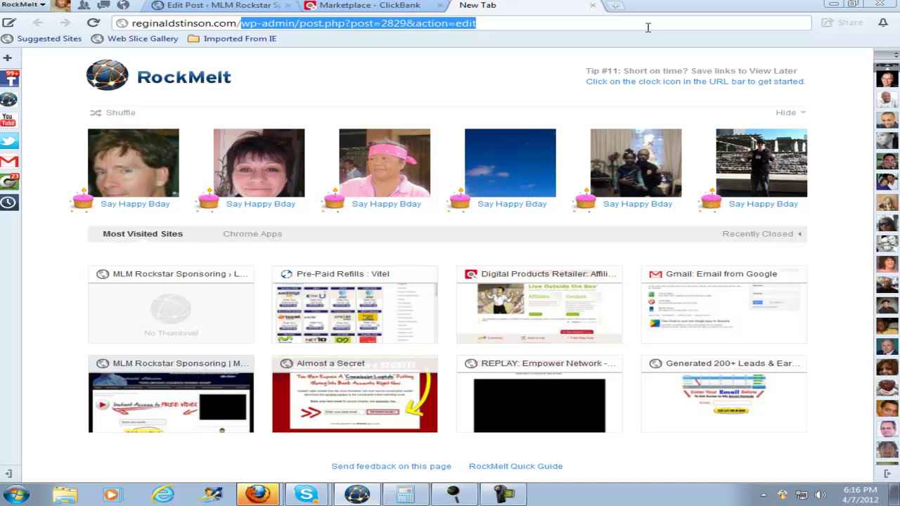
{"action": "key", "text": "BackSpace"}
{"action": "key", "text": "Return"}
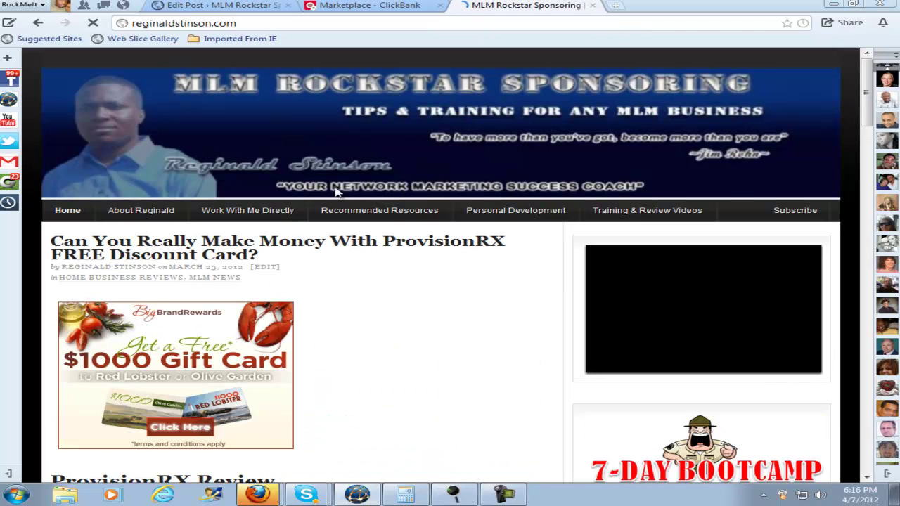
- Browse the homepage's ProvisionRX and Seacret Direct review posts, then go back to the editor tab
{"action": "scroll", "coordinate": [352, 189], "scroll_direction": "down", "scroll_amount": 3}
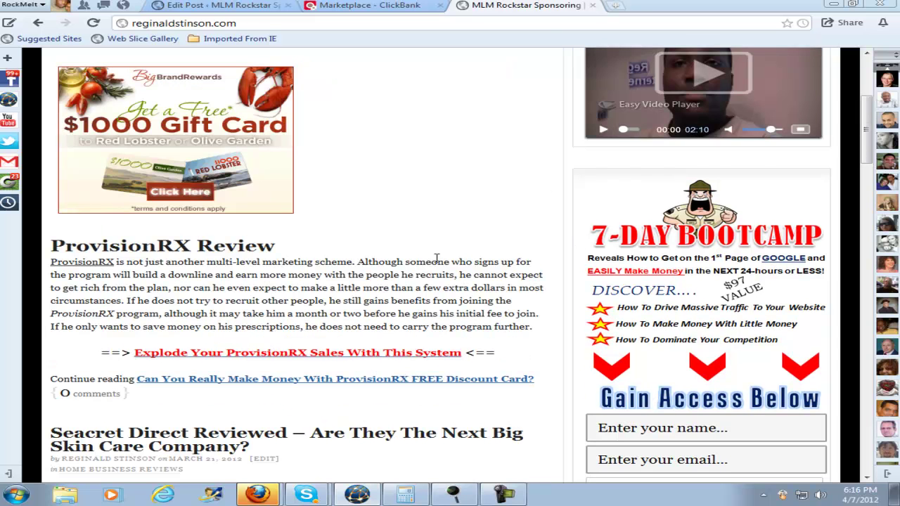
{"action": "scroll", "coordinate": [368, 199], "scroll_direction": "up", "scroll_amount": 3}
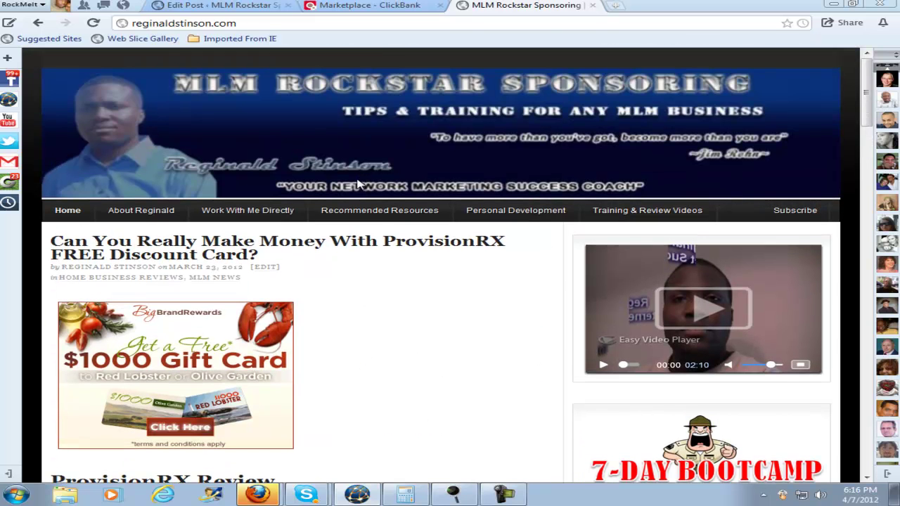
{"action": "scroll", "coordinate": [358, 188], "scroll_direction": "down", "scroll_amount": 4}
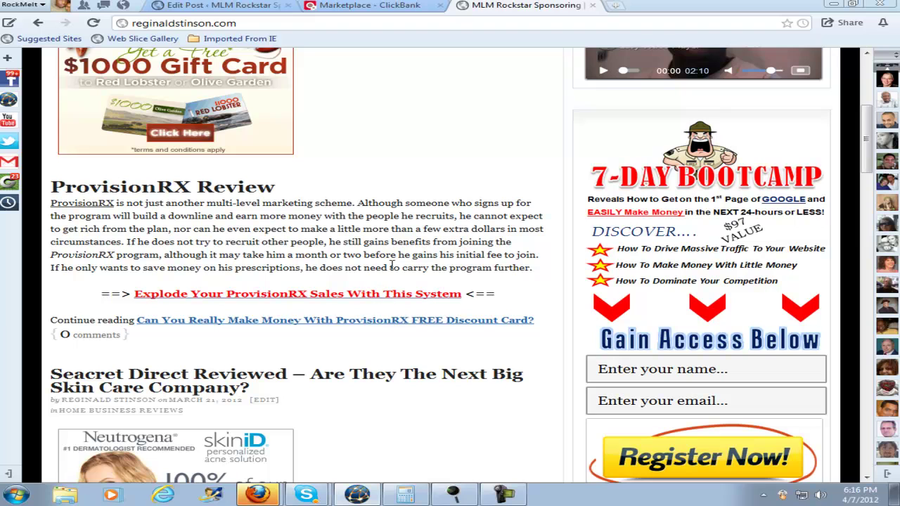
{"action": "scroll", "coordinate": [354, 237], "scroll_direction": "down", "scroll_amount": 5}
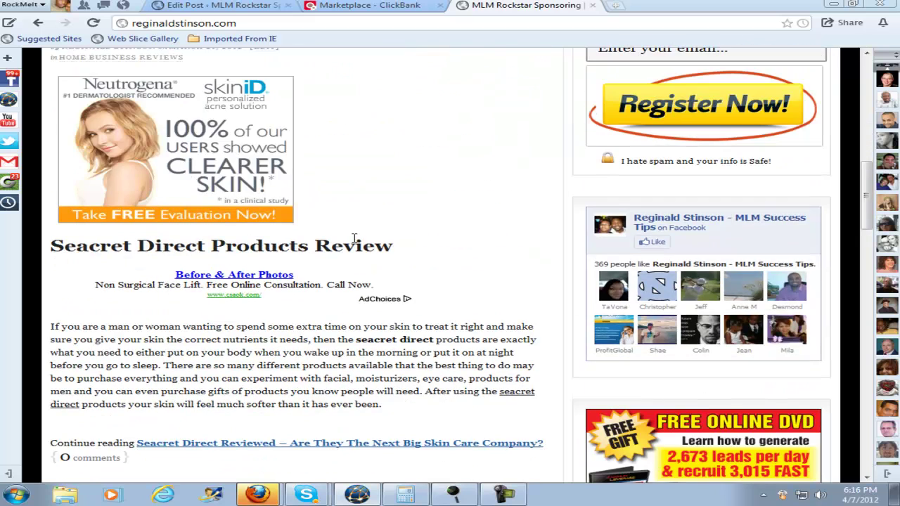
{"action": "scroll", "coordinate": [354, 239], "scroll_direction": "up", "scroll_amount": 3}
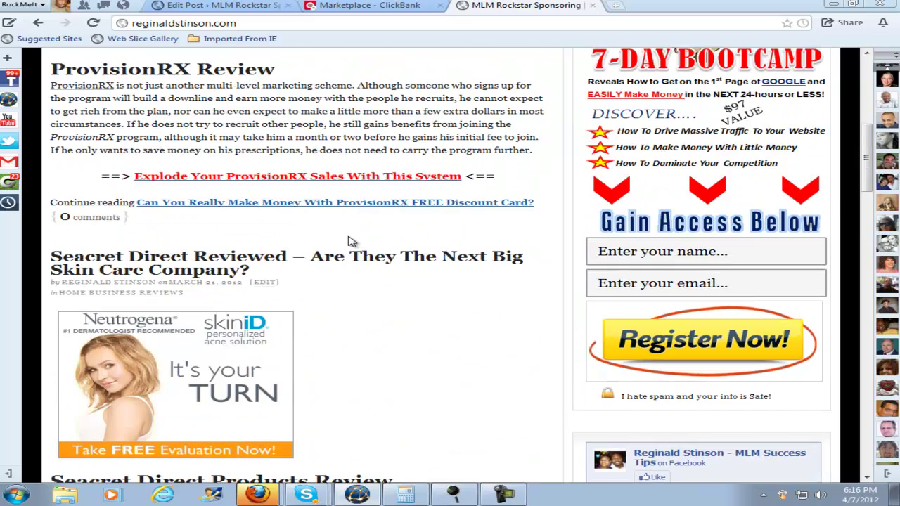
{"action": "left_click", "coordinate": [337, 202]}
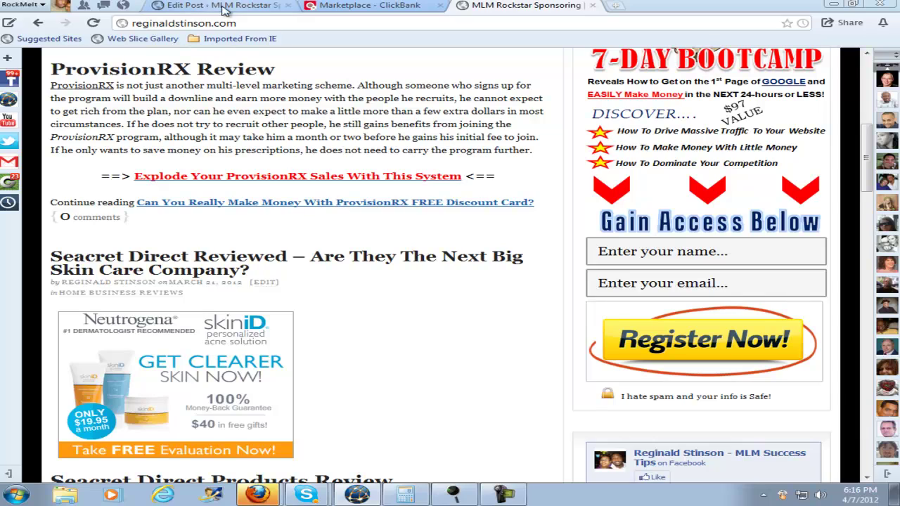
{"action": "scroll", "coordinate": [359, 197], "scroll_direction": "down", "scroll_amount": 5}
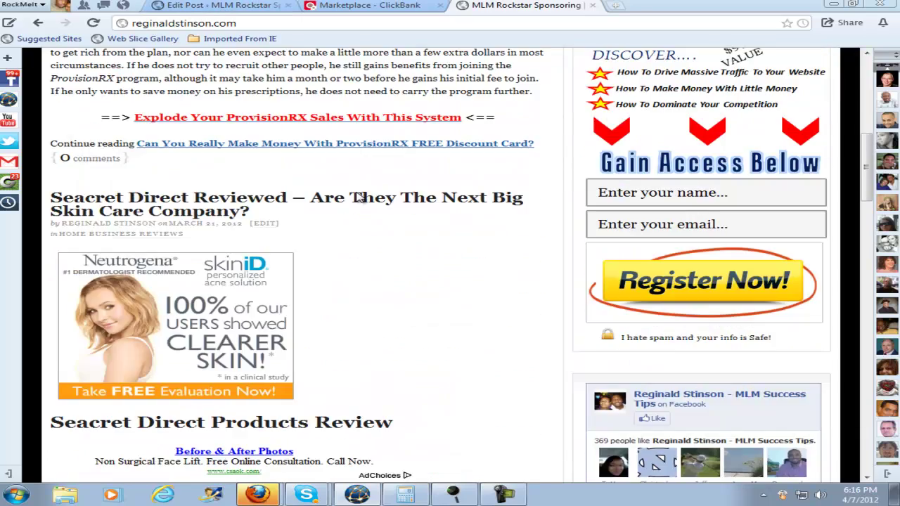
{"action": "scroll", "coordinate": [358, 197], "scroll_direction": "up", "scroll_amount": 6}
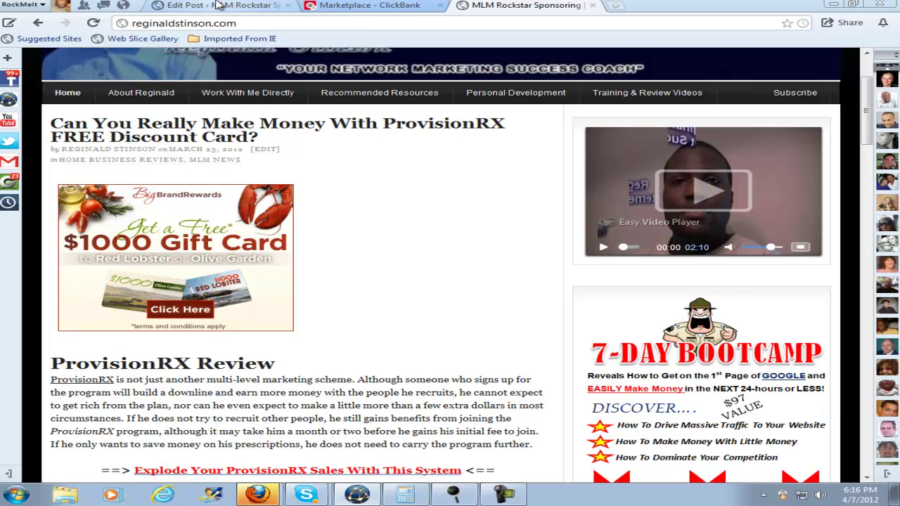
{"action": "left_click", "coordinate": [215, 5]}
- Preview the post changes, pause the video in the You Get Paid to Advertise popup, and dismiss it
{"action": "left_click", "coordinate": [774, 220]}
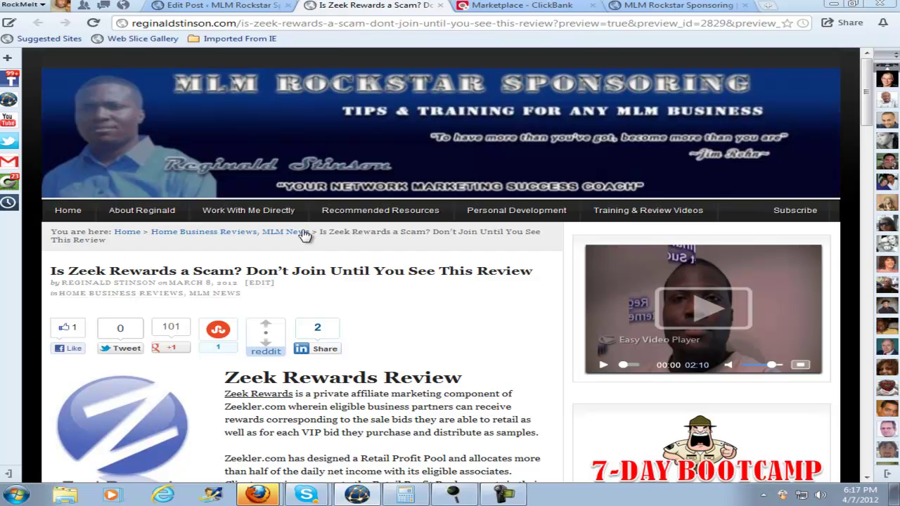
{"action": "left_click", "coordinate": [311, 338]}
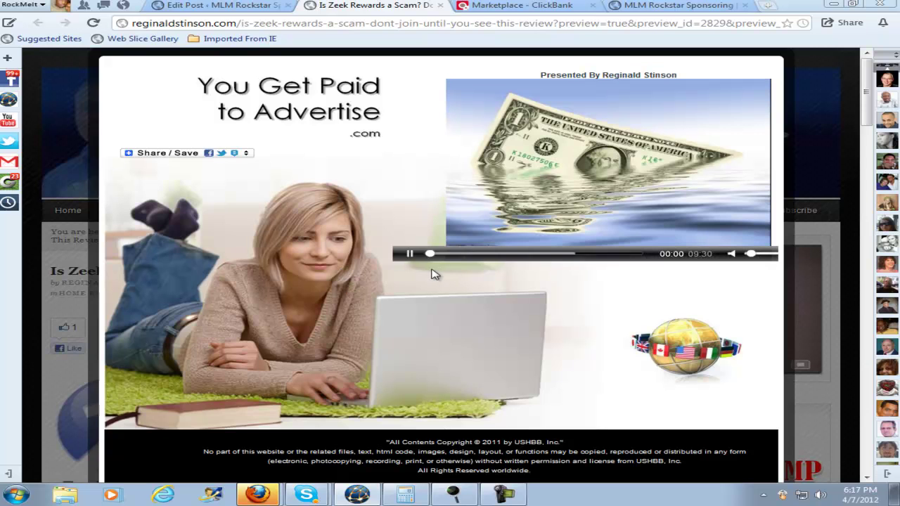
{"action": "left_click", "coordinate": [410, 254]}
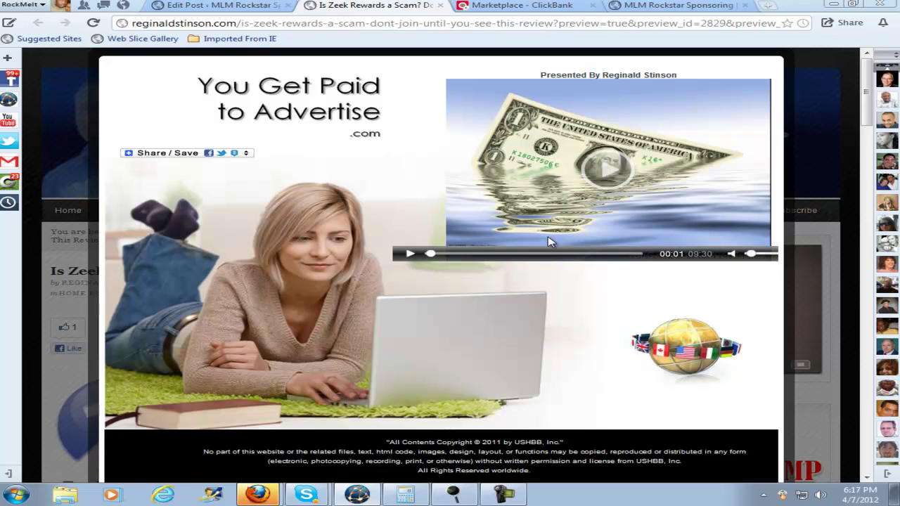
{"action": "left_click", "coordinate": [31, 341]}
- Scroll the preview back to the top and highlight the Zeek Rewards Review heading and opening text
{"action": "scroll", "coordinate": [281, 268], "scroll_direction": "down", "scroll_amount": 10}
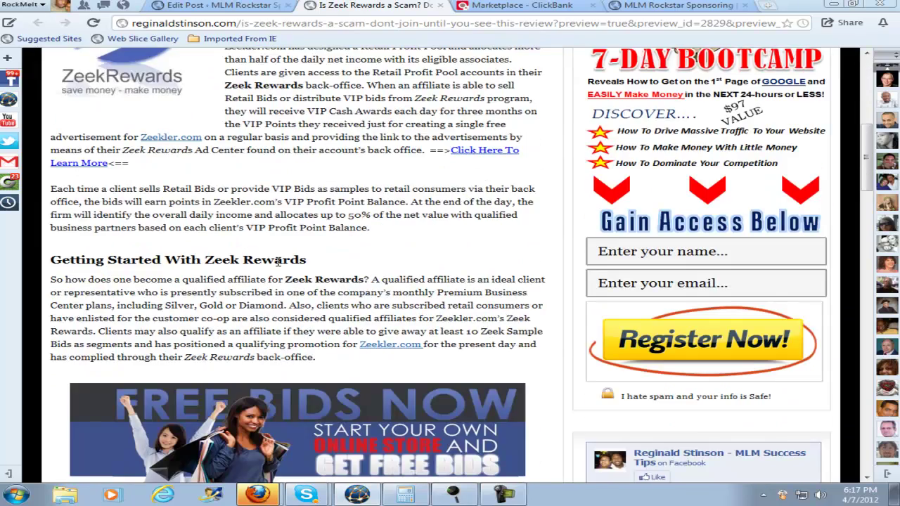
{"action": "scroll", "coordinate": [278, 261], "scroll_direction": "down", "scroll_amount": 9}
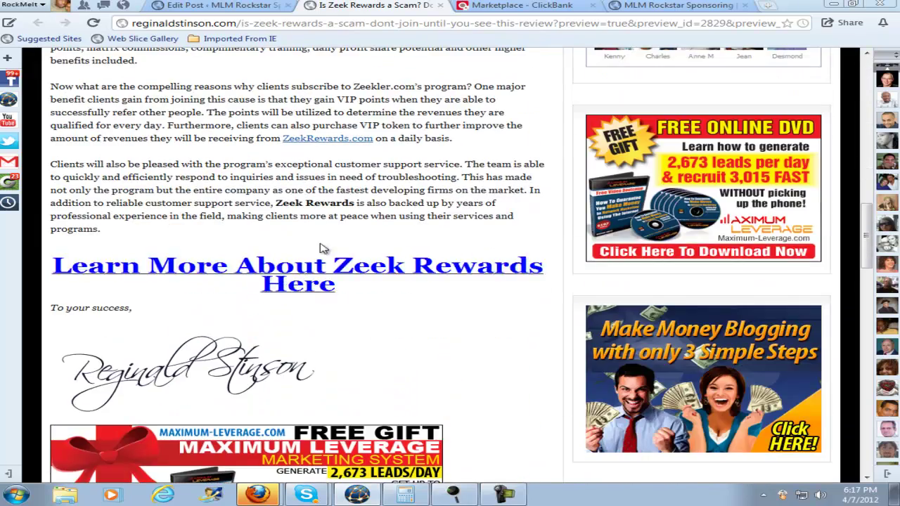
{"action": "scroll", "coordinate": [320, 247], "scroll_direction": "up", "scroll_amount": 8}
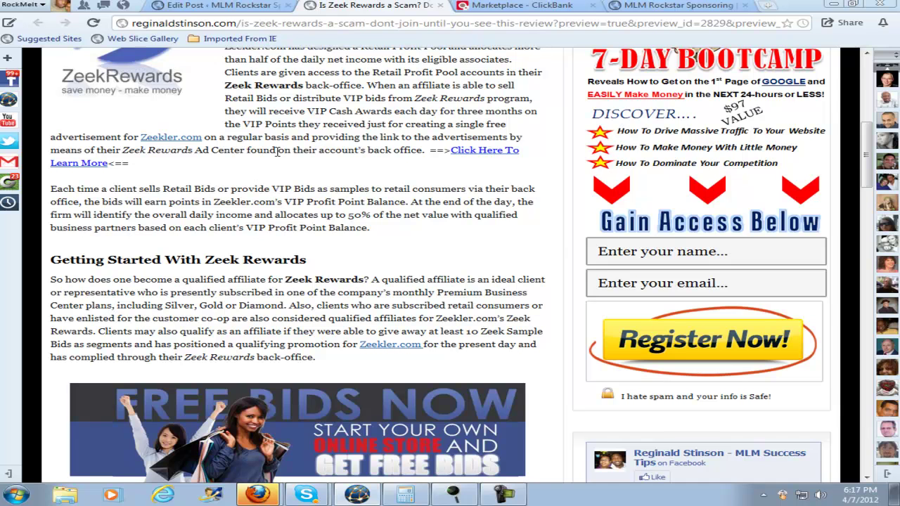
{"action": "scroll", "coordinate": [277, 155], "scroll_direction": "up", "scroll_amount": 2}
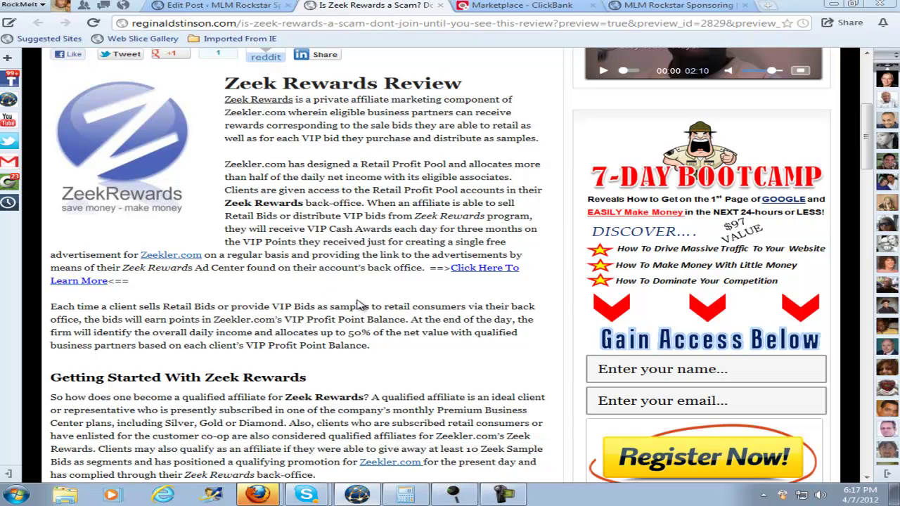
{"action": "scroll", "coordinate": [356, 301], "scroll_direction": "up", "scroll_amount": 2}
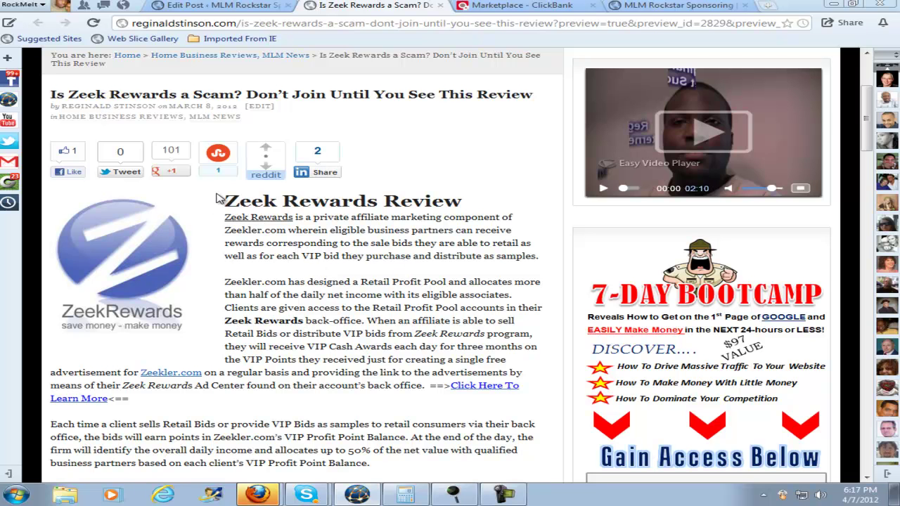
{"action": "left_click_drag", "start_coordinate": [222, 201], "coordinate": [243, 294]}
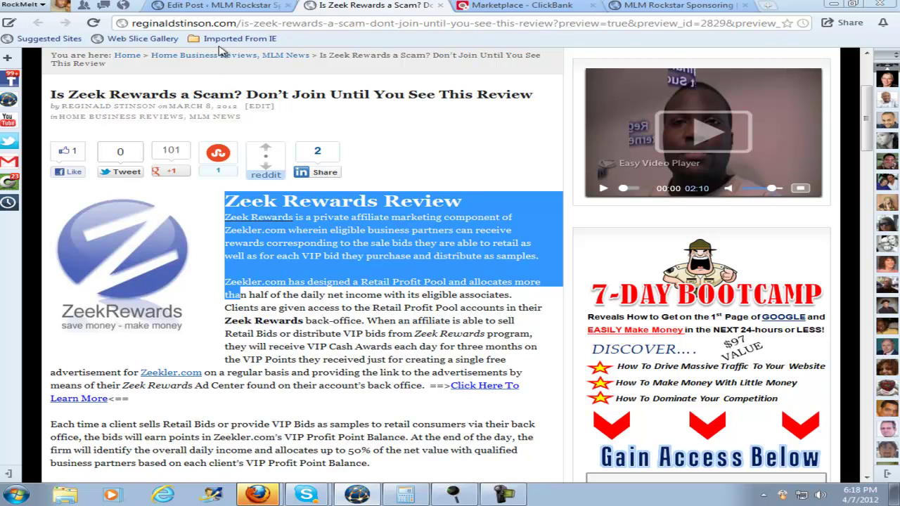
- Return to the Edit Post tab and scroll down to the WP Super Popup Pro custom standard popup settings
{"action": "left_click", "coordinate": [227, 6]}
{"action": "scroll", "coordinate": [331, 243], "scroll_direction": "up", "scroll_amount": 3}
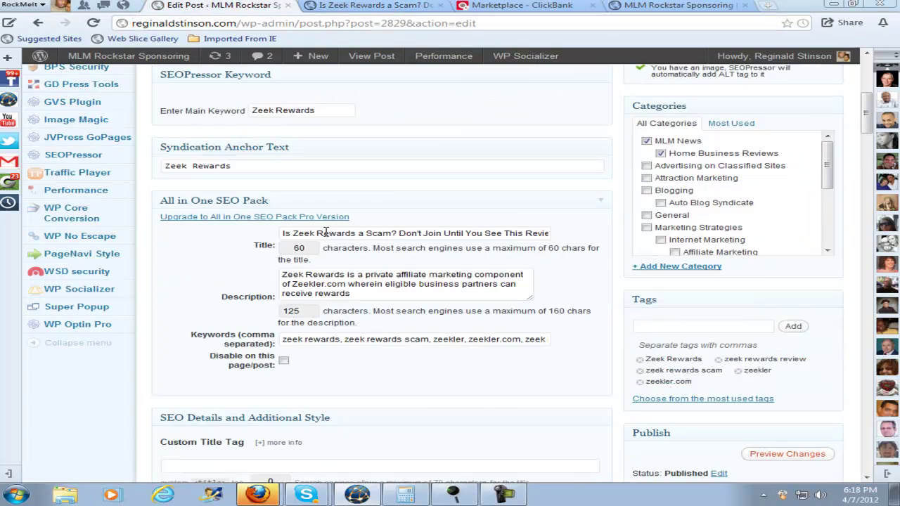
{"action": "scroll", "coordinate": [326, 233], "scroll_direction": "up", "scroll_amount": 10}
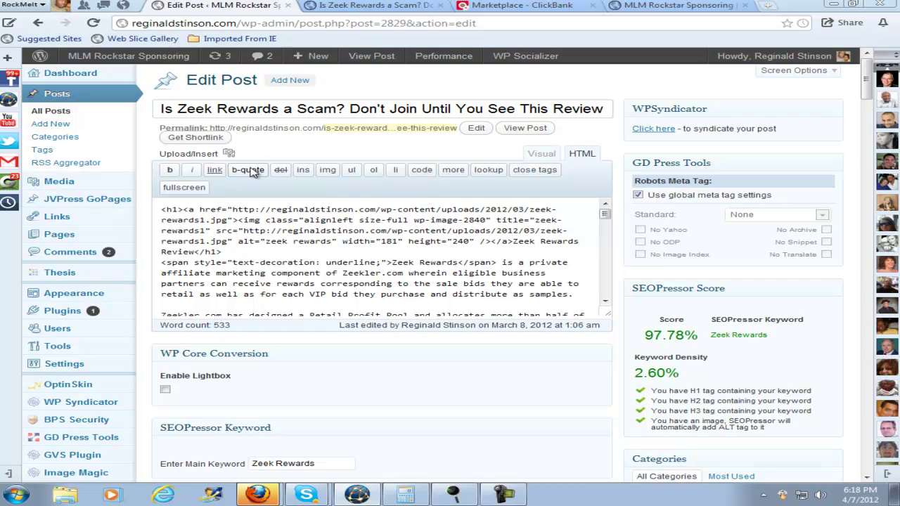
{"action": "scroll", "coordinate": [302, 214], "scroll_direction": "down", "scroll_amount": 5}
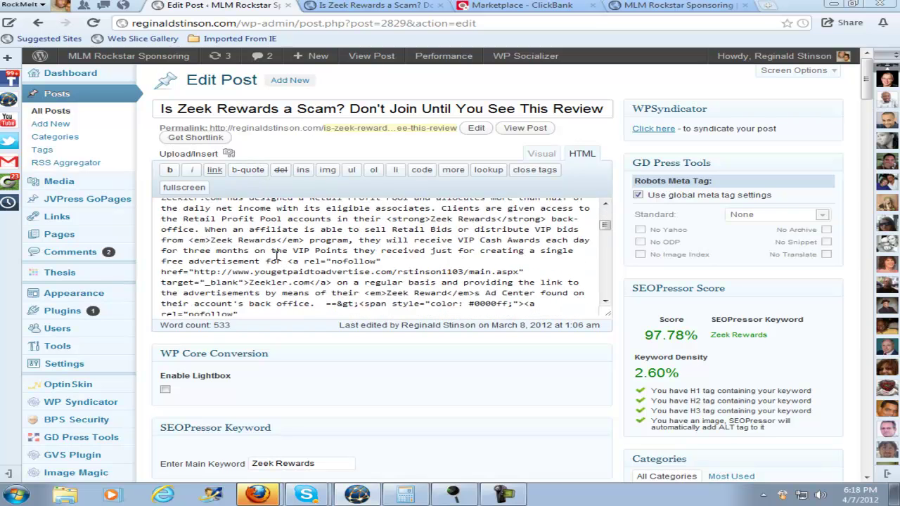
{"action": "scroll", "coordinate": [243, 345], "scroll_direction": "down", "scroll_amount": 5}
{"action": "scroll", "coordinate": [243, 345], "scroll_direction": "down", "scroll_amount": 20}
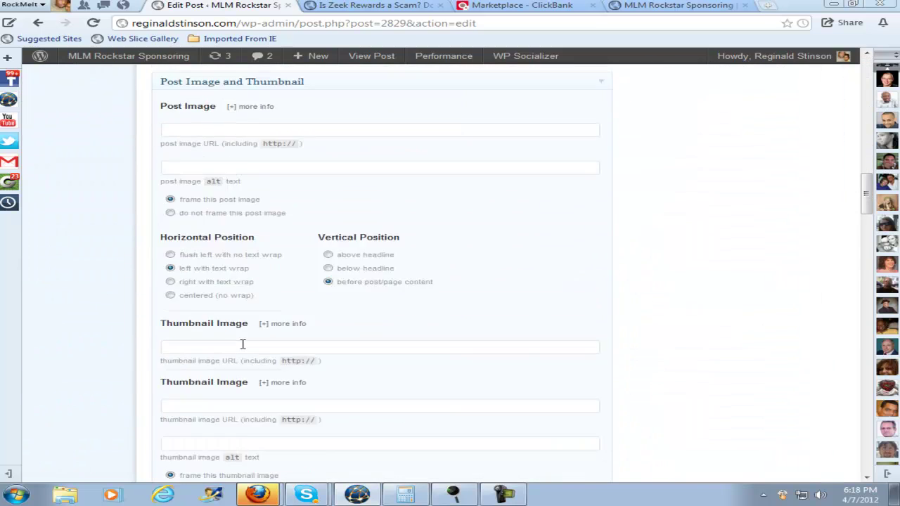
{"action": "scroll", "coordinate": [243, 345], "scroll_direction": "down", "scroll_amount": 20}
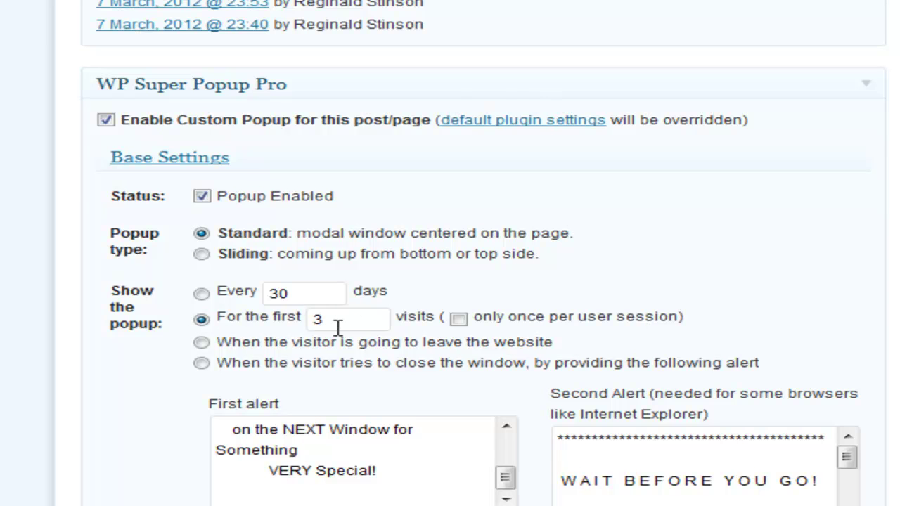
{"action": "scroll", "coordinate": [306, 323], "scroll_direction": "down", "scroll_amount": 4}
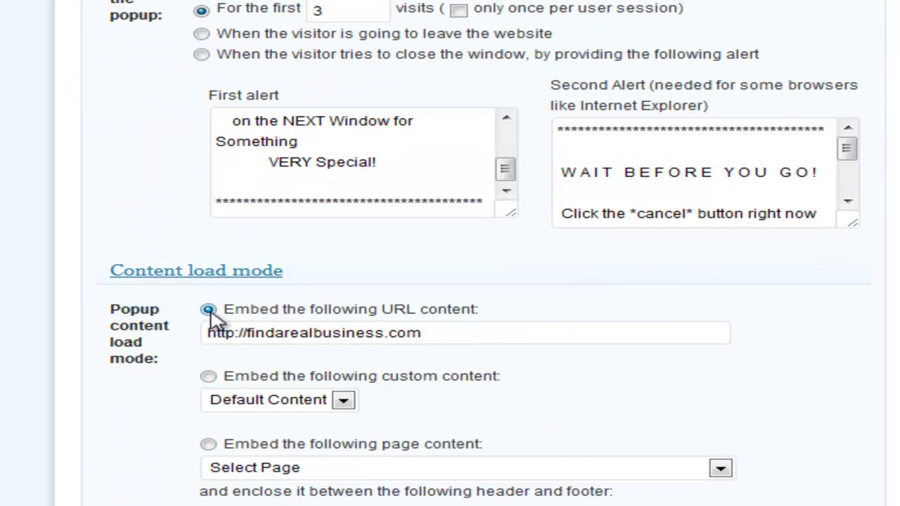
{"action": "left_click_drag", "start_coordinate": [467, 331], "coordinate": [191, 331]}
{"action": "left_click", "coordinate": [468, 327]}
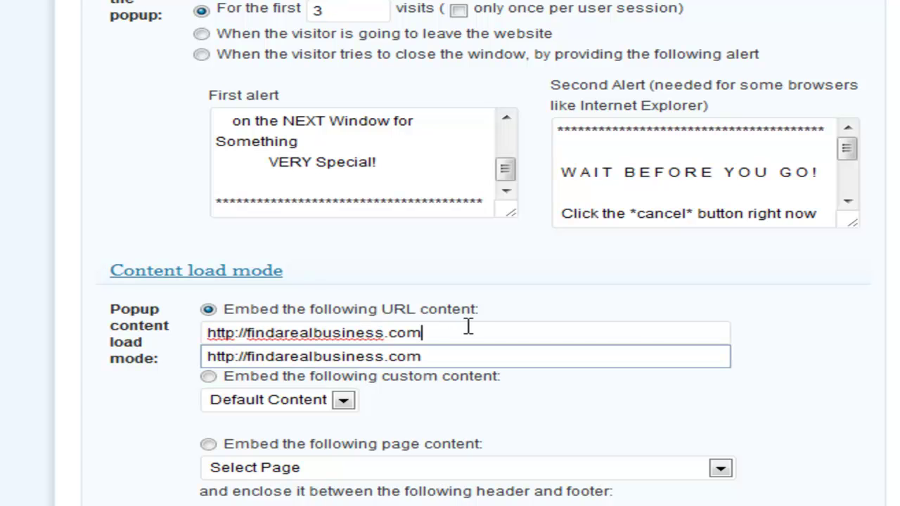
{"action": "left_click", "coordinate": [125, 428]}
{"action": "scroll", "coordinate": [124, 360], "scroll_direction": "down", "scroll_amount": 5}
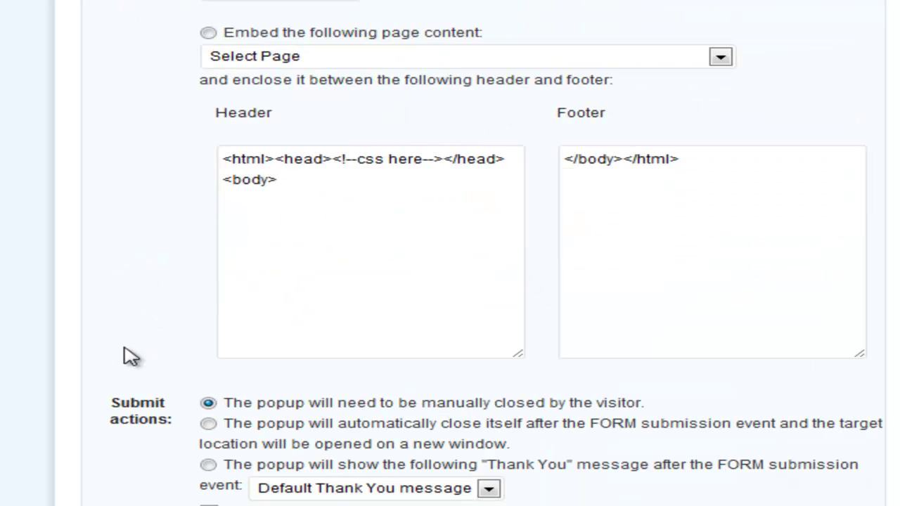
{"action": "scroll", "coordinate": [131, 356], "scroll_direction": "down", "scroll_amount": 10}
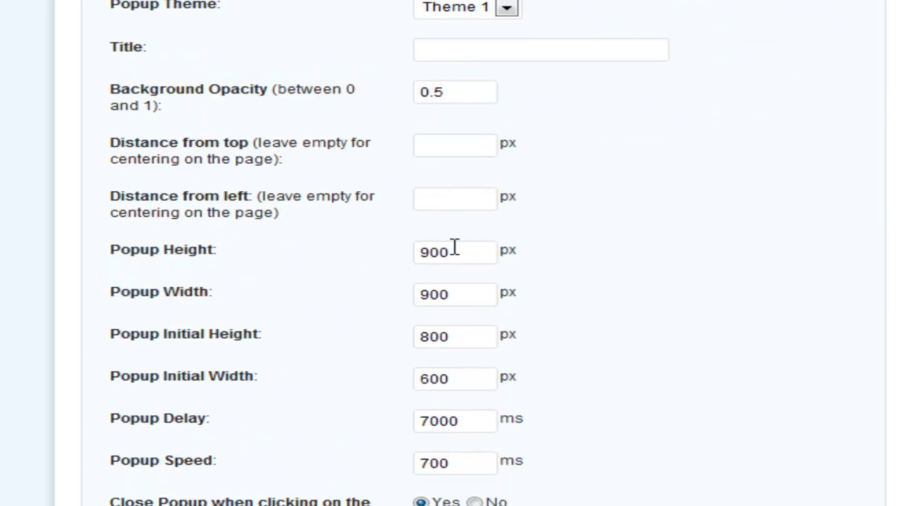
{"action": "left_click_drag", "start_coordinate": [462, 261], "coordinate": [405, 262]}
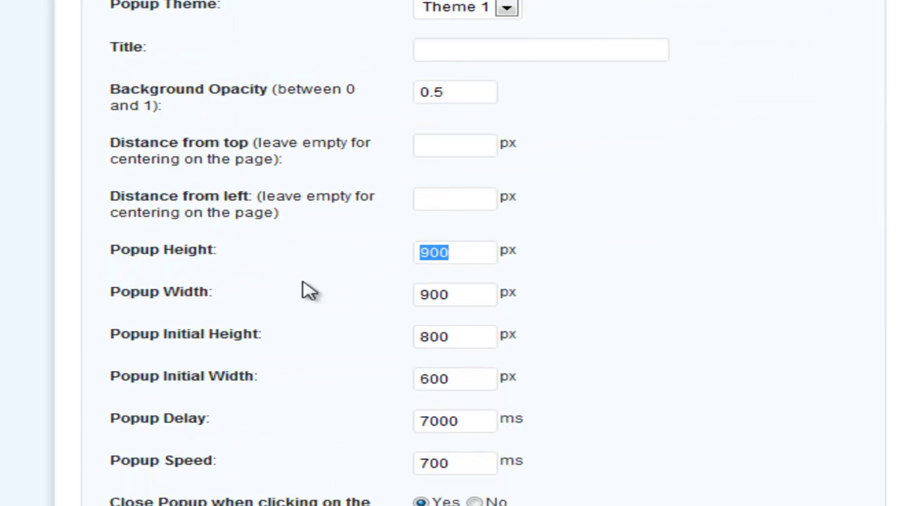
{"action": "left_click", "coordinate": [496, 293]}
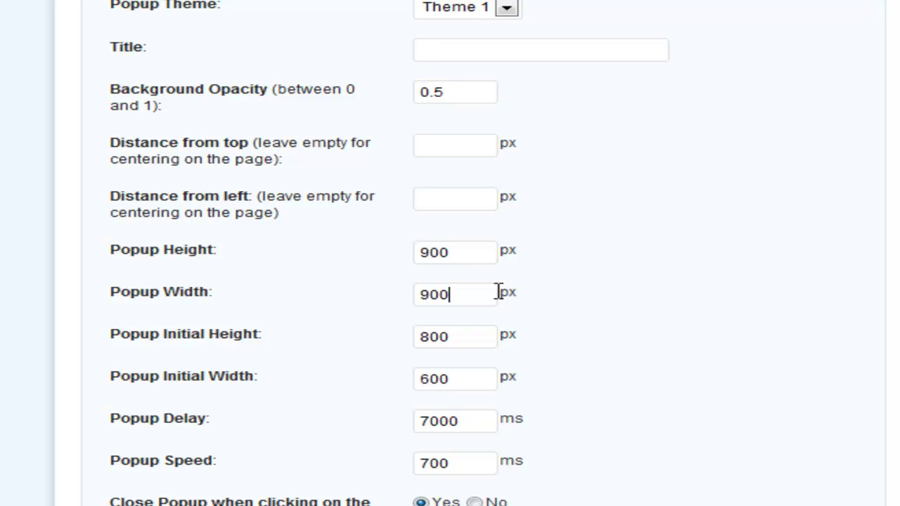
{"action": "left_click_drag", "start_coordinate": [469, 294], "coordinate": [378, 293]}
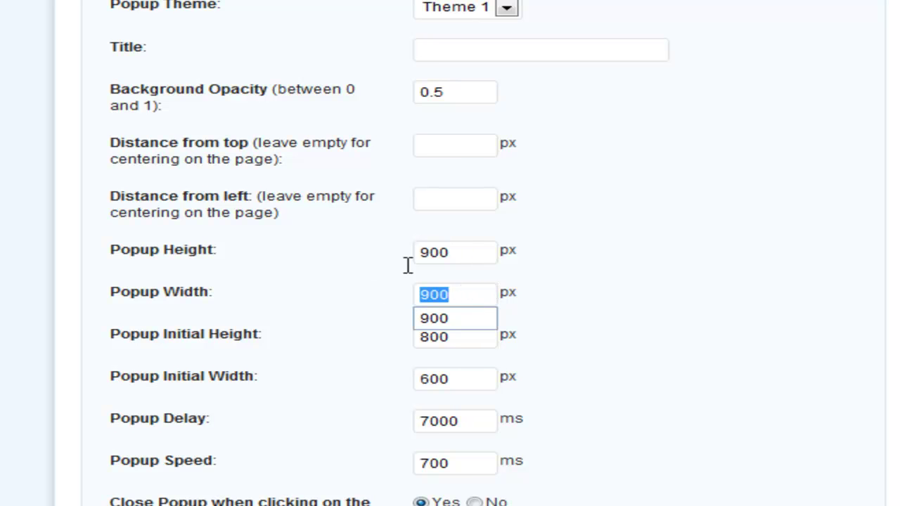
{"action": "left_click", "coordinate": [472, 252]}
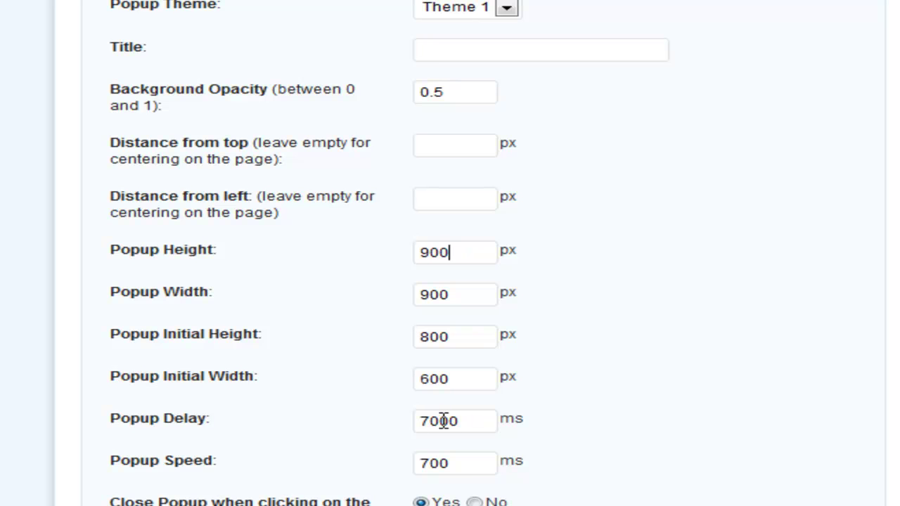
{"action": "left_click_drag", "start_coordinate": [427, 422], "coordinate": [419, 423]}
{"action": "left_click_drag", "start_coordinate": [455, 464], "coordinate": [441, 464]}
{"action": "left_click", "coordinate": [445, 258]}
{"action": "left_click", "coordinate": [460, 301]}
{"action": "left_click", "coordinate": [474, 249]}
{"action": "scroll", "coordinate": [478, 291], "scroll_direction": "up", "scroll_amount": 20}
{"action": "scroll", "coordinate": [478, 291], "scroll_direction": "up", "scroll_amount": 20}
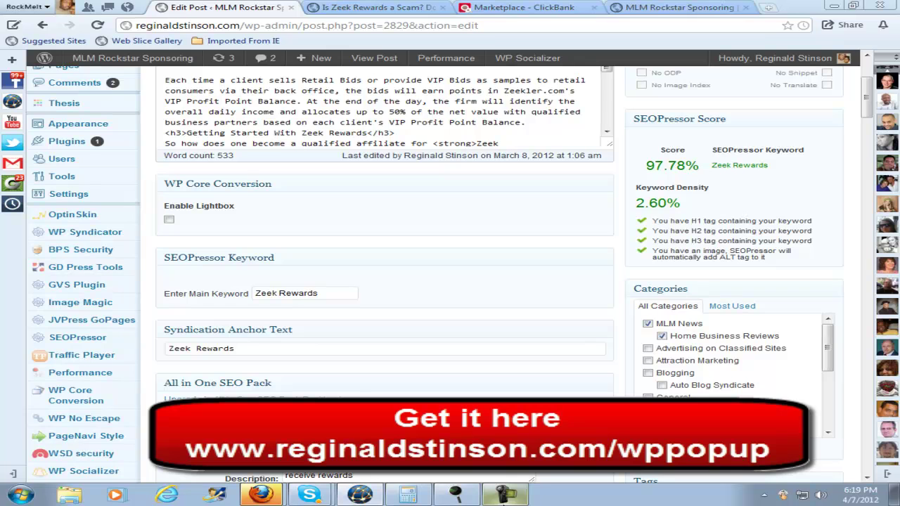
{"action": "scroll", "coordinate": [383, 329], "scroll_direction": "up", "scroll_amount": 3}
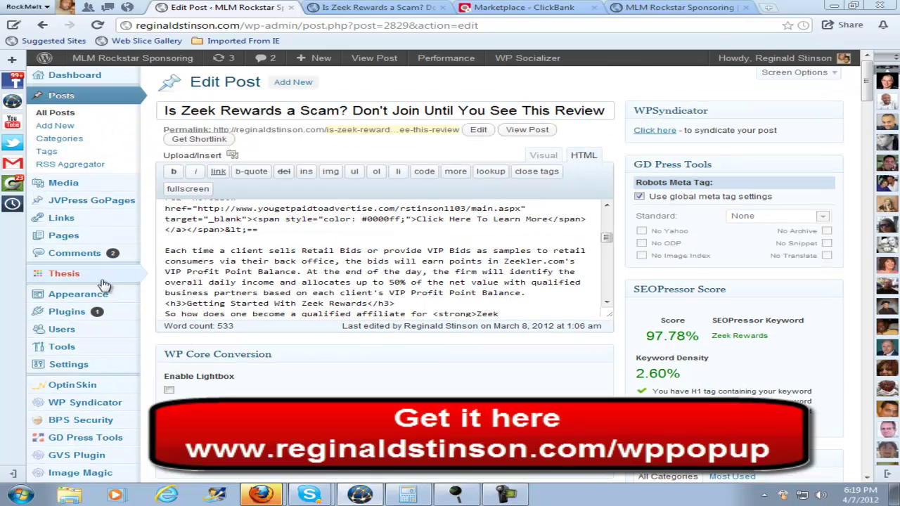